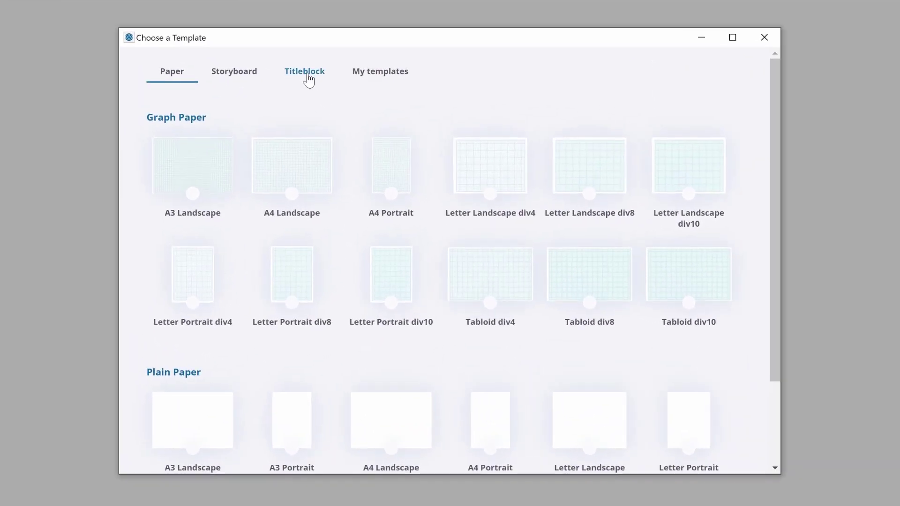
# Show the Titleblock templates, such as the Modern, Rounded and Simple ArchD Landscape sets.
pyautogui.click(307, 75)
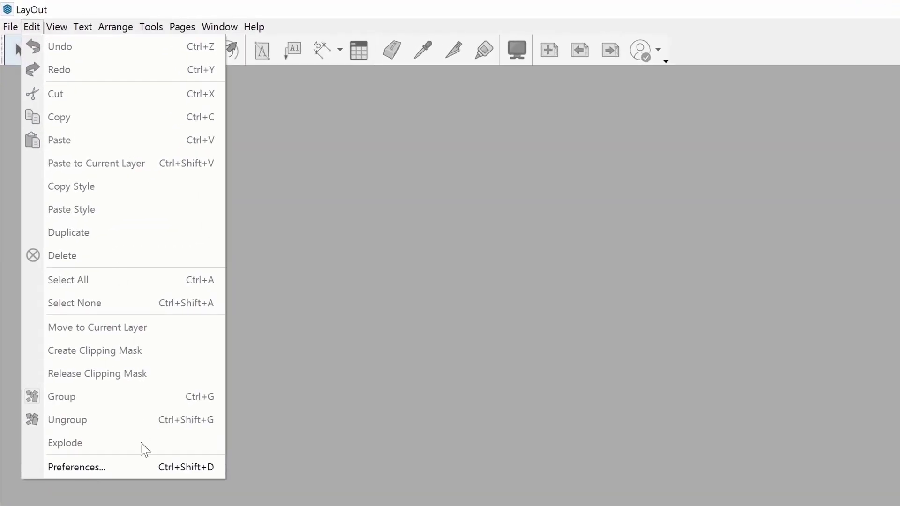
# Open LayOut's Preferences to point the template folder at the ConDoc templates.
pyautogui.click(146, 468)
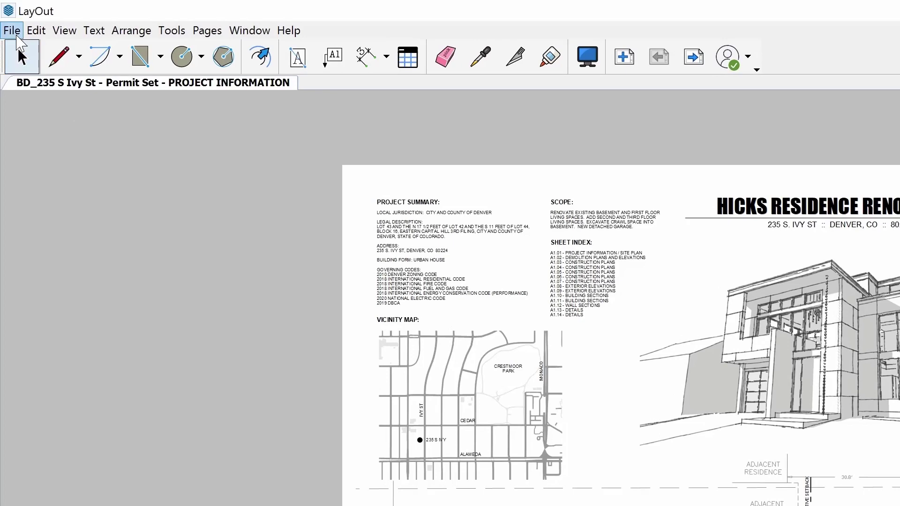
pyautogui.click(6, 15)
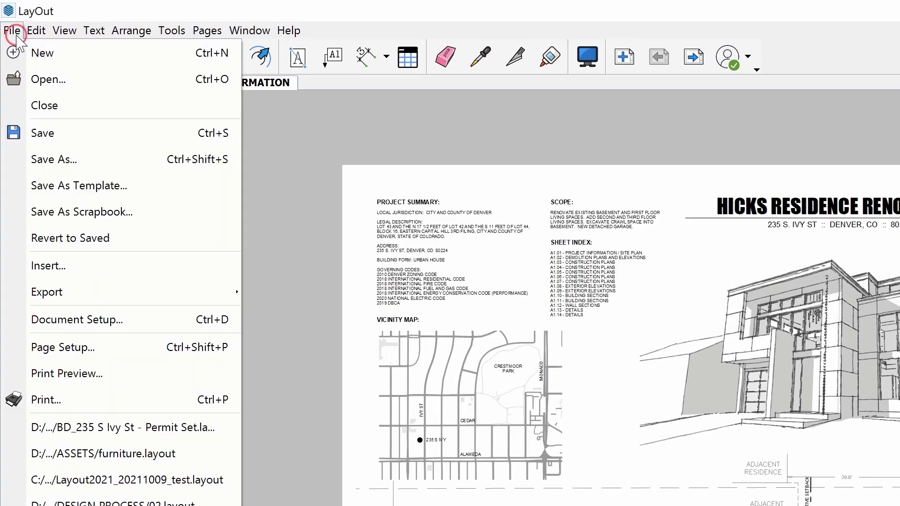
pyautogui.click(150, 318)
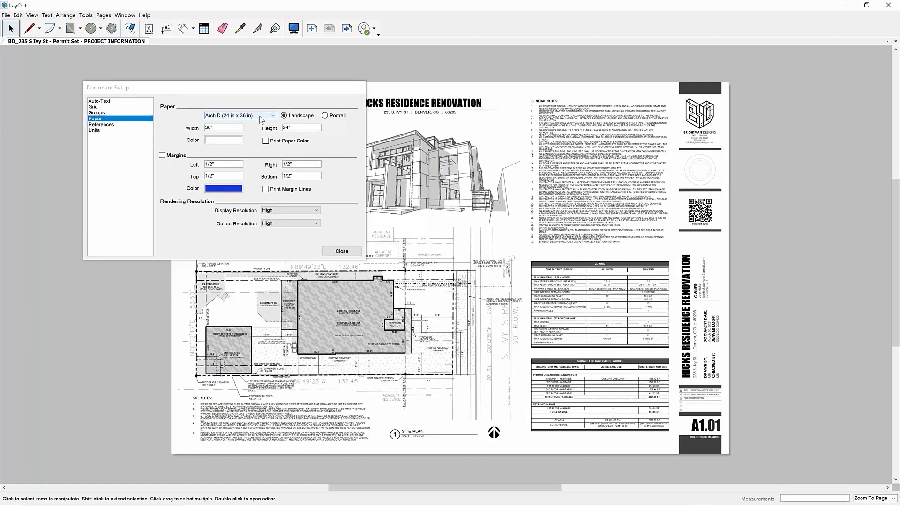
pyautogui.press('Escape')
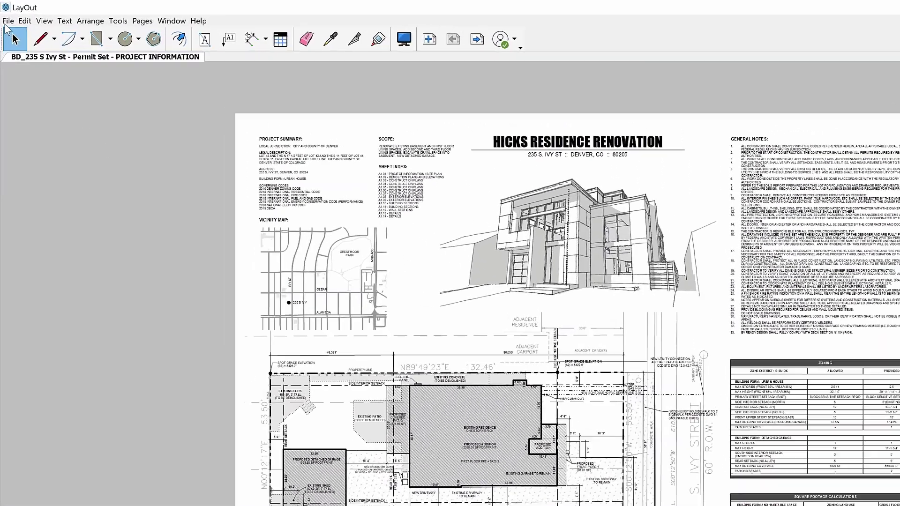
pyautogui.click(6, 15)
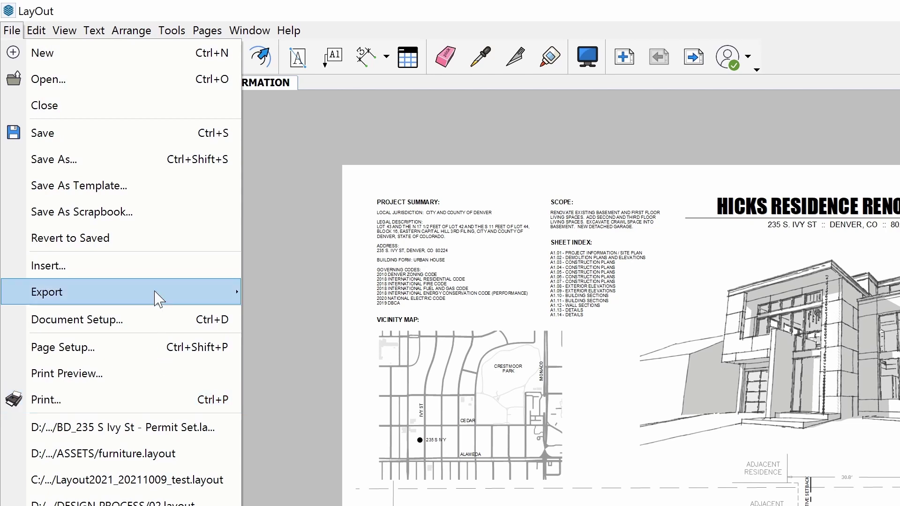
pyautogui.moveTo(159, 298)
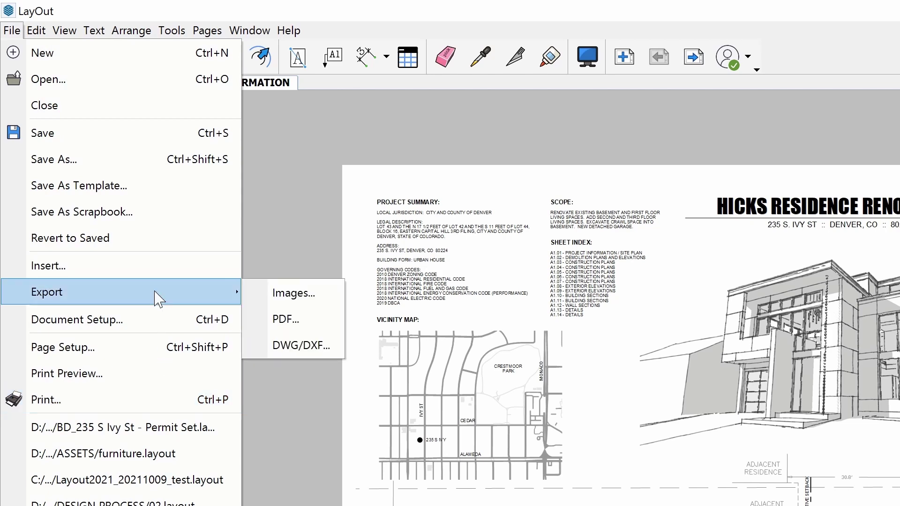
pyautogui.click(326, 322)
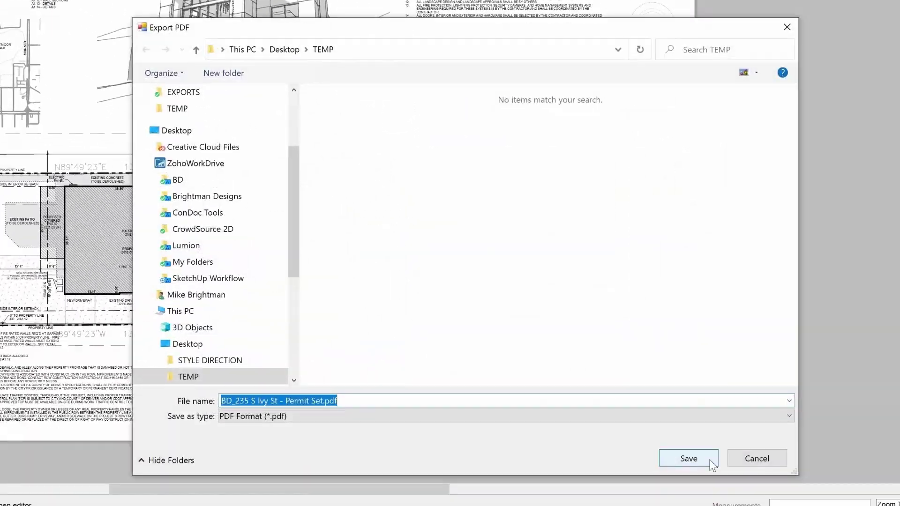
pyautogui.click(710, 460)
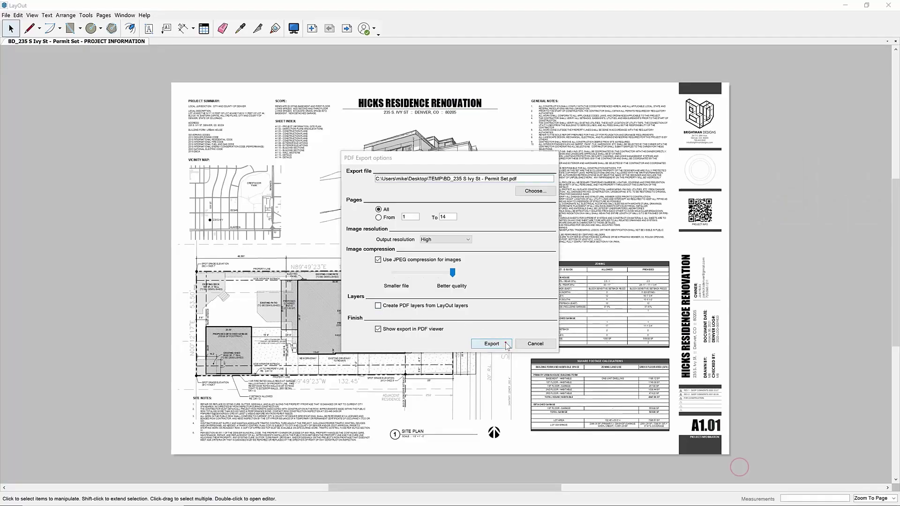
pyautogui.click(506, 345)
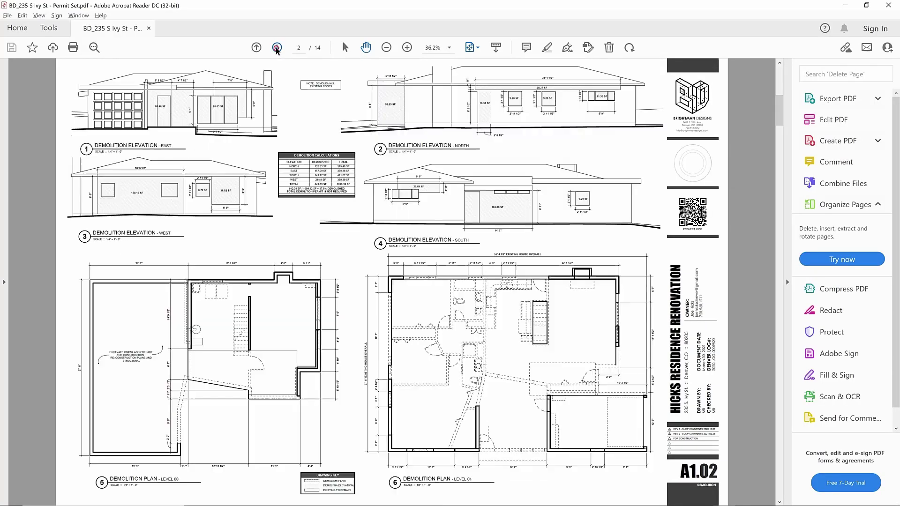
# Page through sheets A1.03 to A1.07 and the exterior elevations, then bring up the Print dialog.
pyautogui.click(277, 47)
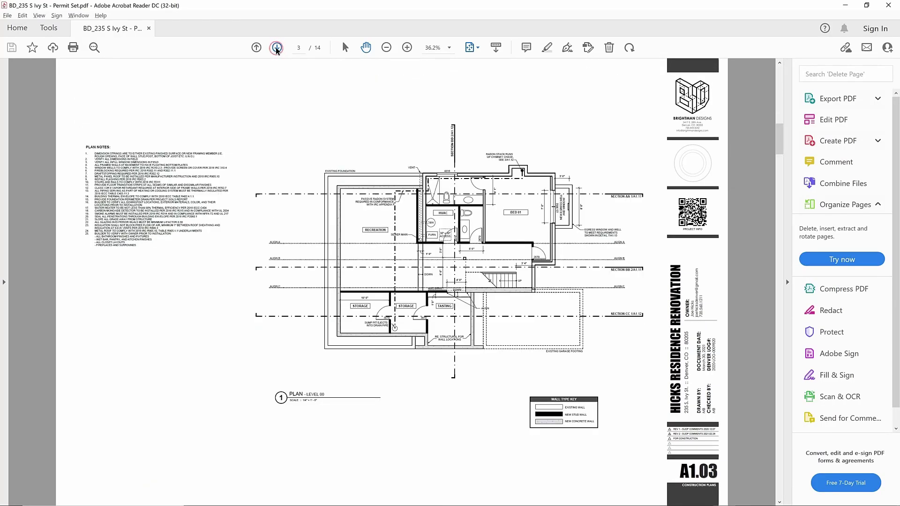
pyautogui.click(276, 47)
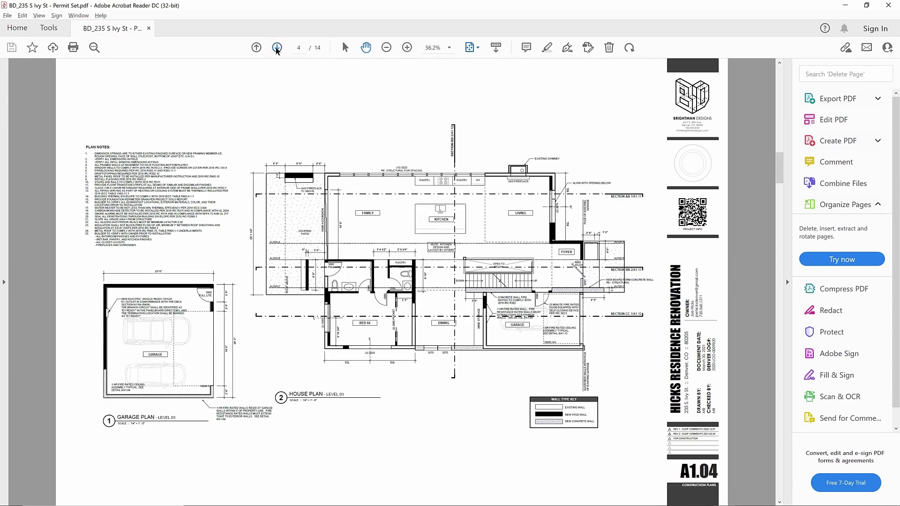
pyautogui.click(277, 47)
pyautogui.click(277, 47)
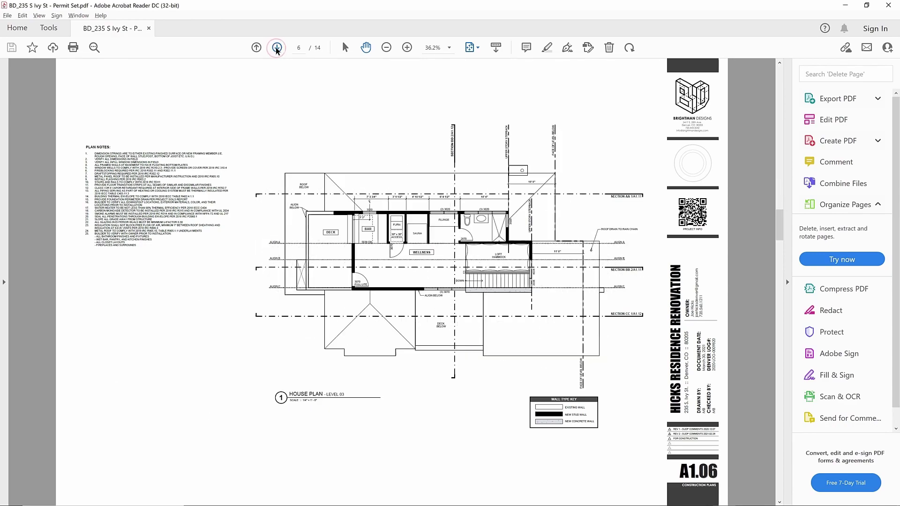
pyautogui.click(277, 48)
pyautogui.click(277, 47)
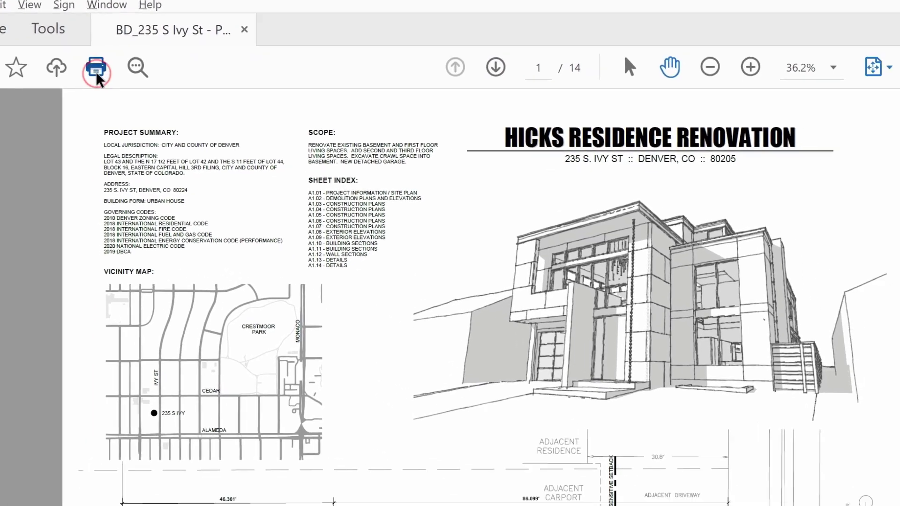
pyautogui.click(145, 99)
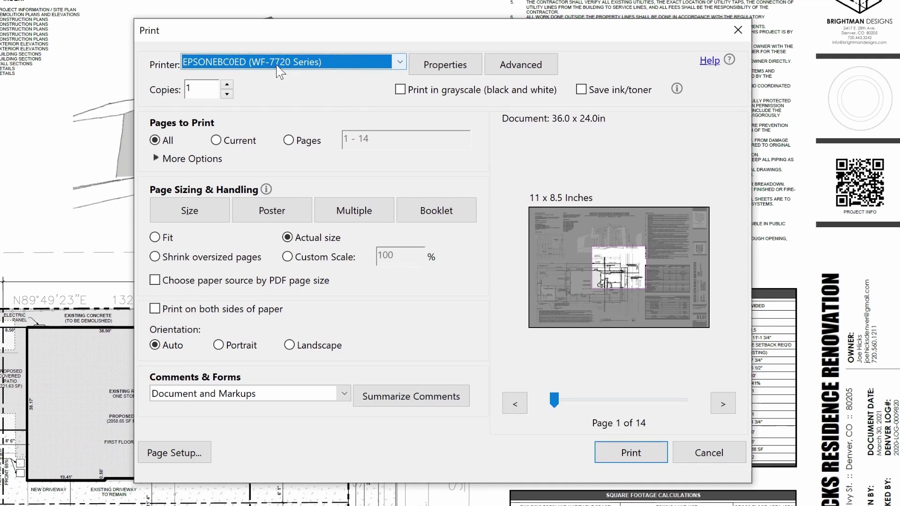
# Set the printer to Super B 13 x 19 in paper, Landscape, Black/Grayscale color.
pyautogui.click(453, 65)
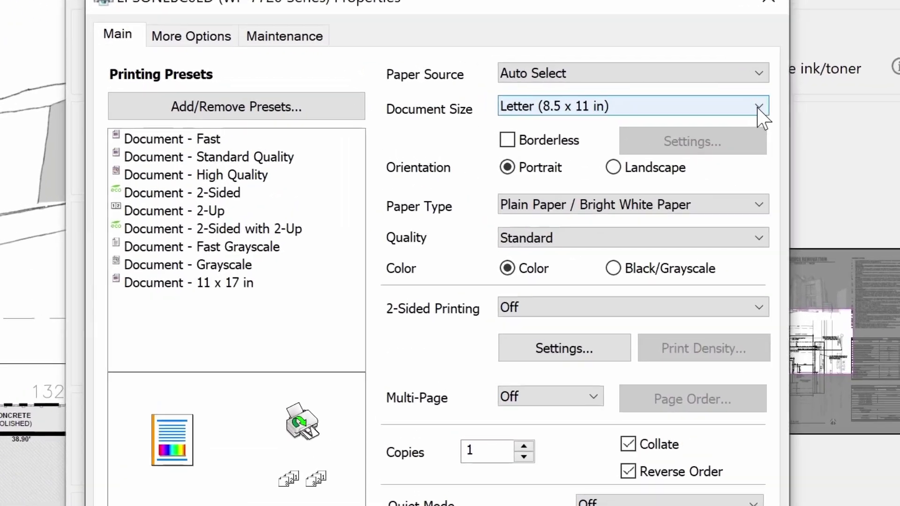
pyautogui.click(632, 107)
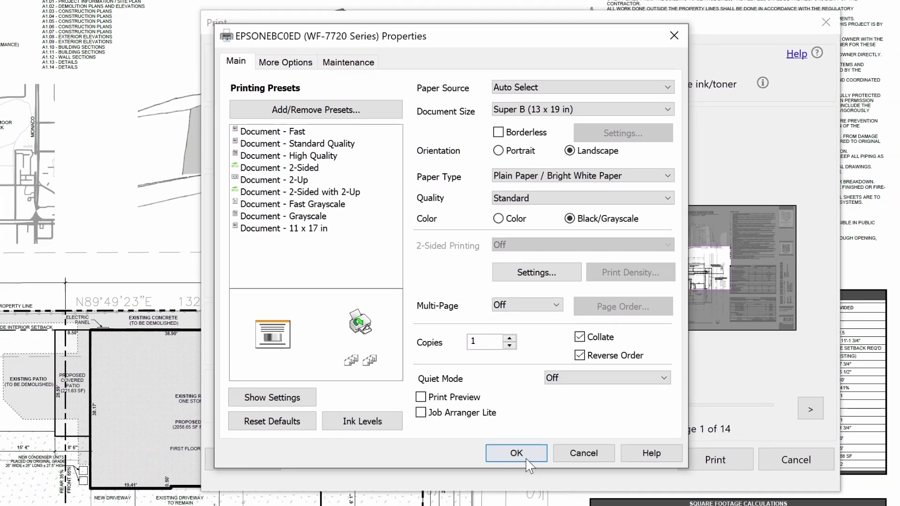
pyautogui.click(526, 458)
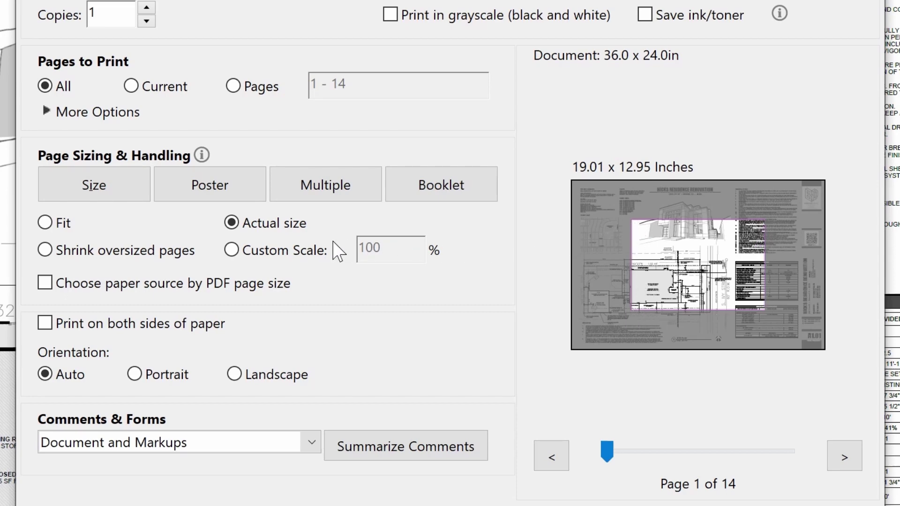
# Set a custom print scale of 50% and preview pages 2 and 3.
pyautogui.click(270, 250)
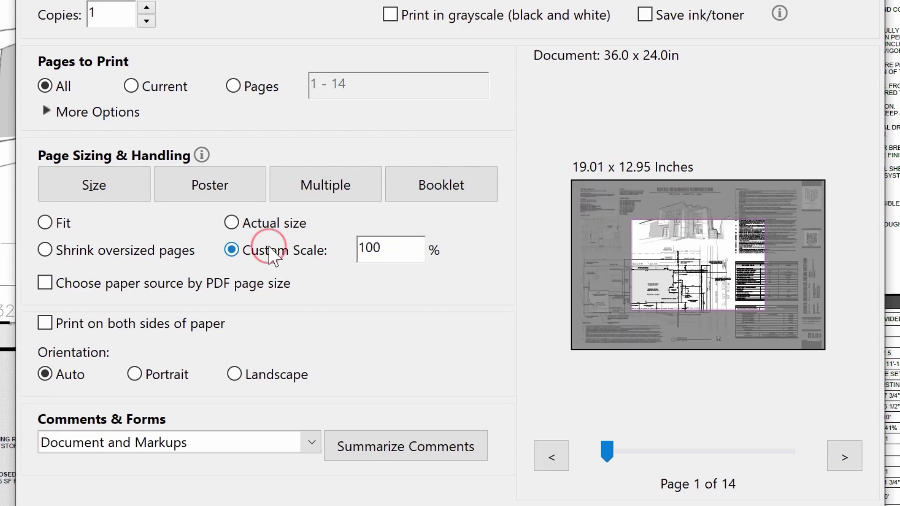
pyautogui.moveTo(393, 242); pyautogui.dragTo(341, 253)
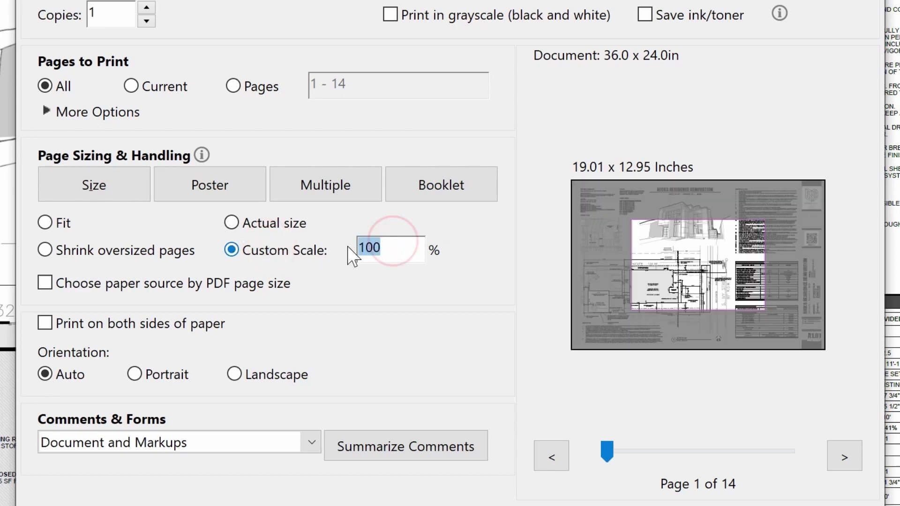
pyautogui.write('50')
pyautogui.press('Tab')
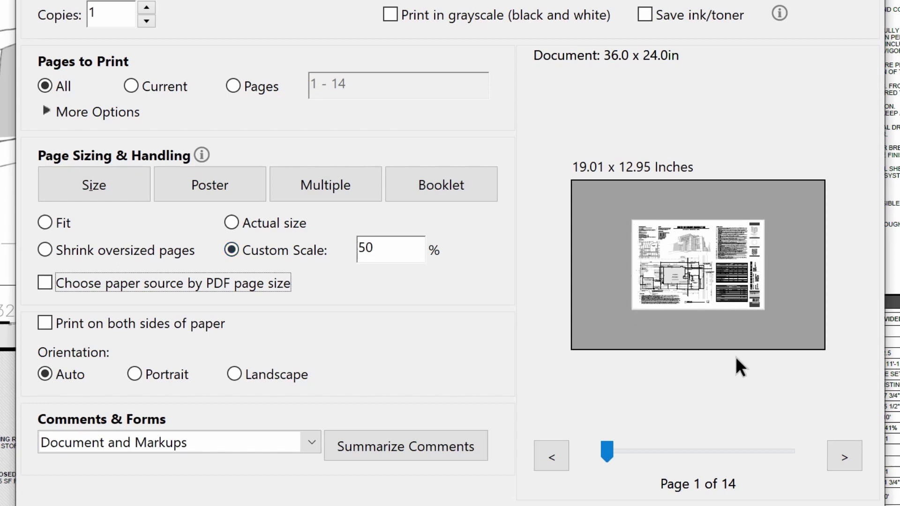
pyautogui.click(841, 454)
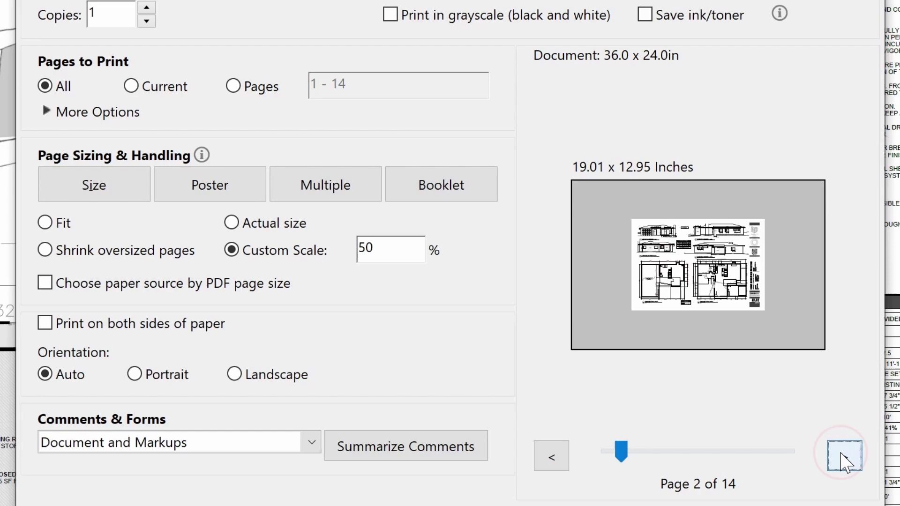
pyautogui.click(841, 454)
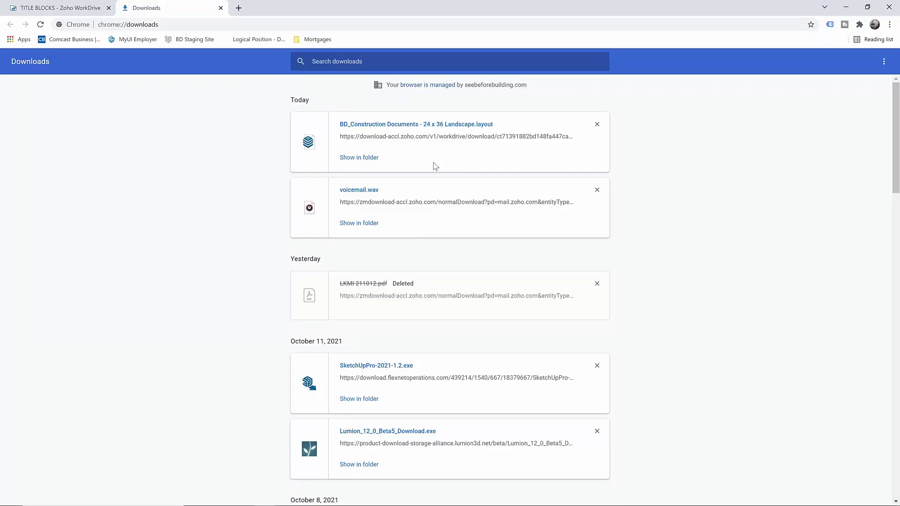
# Open BD_Construction Documents - 24 x 36 Landscape.layout from Chrome's downloads list.
pyautogui.click(429, 124)
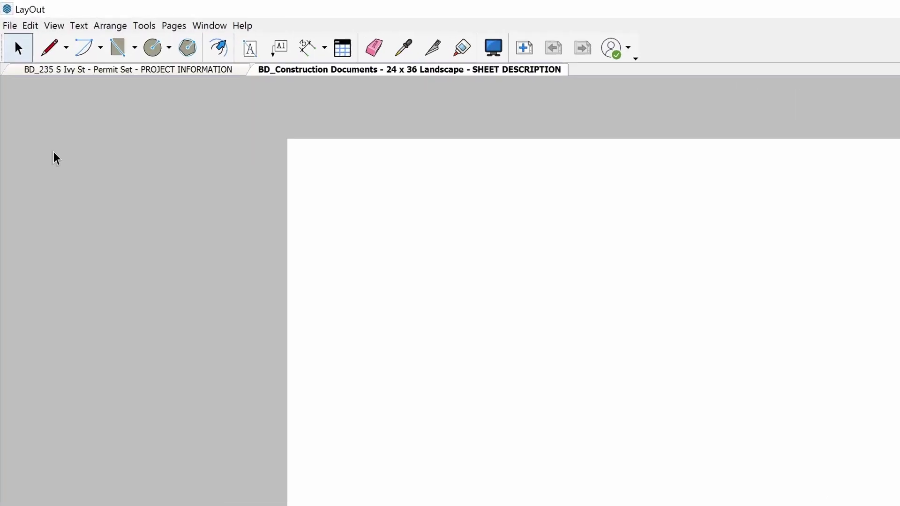
# Save the document as a template named 'BD_Construction Documents - 24 x 36'.
pyautogui.click(11, 25)
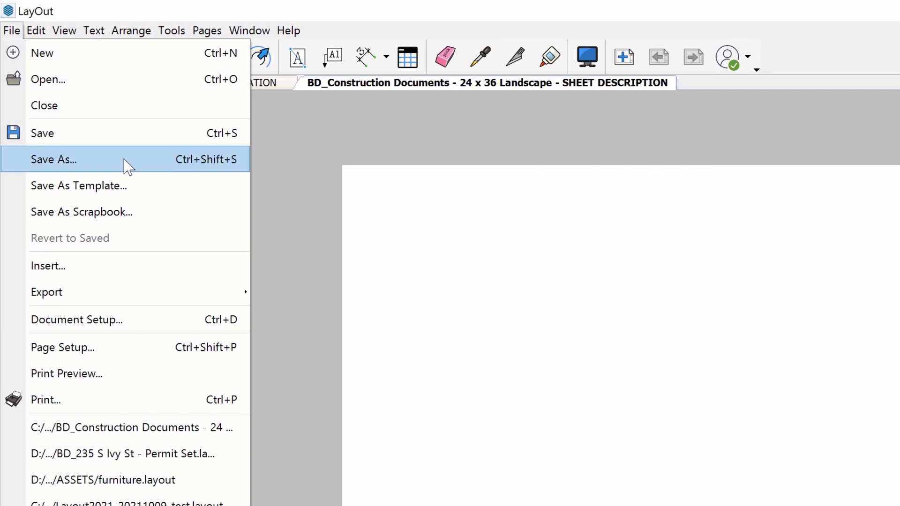
pyautogui.click(139, 187)
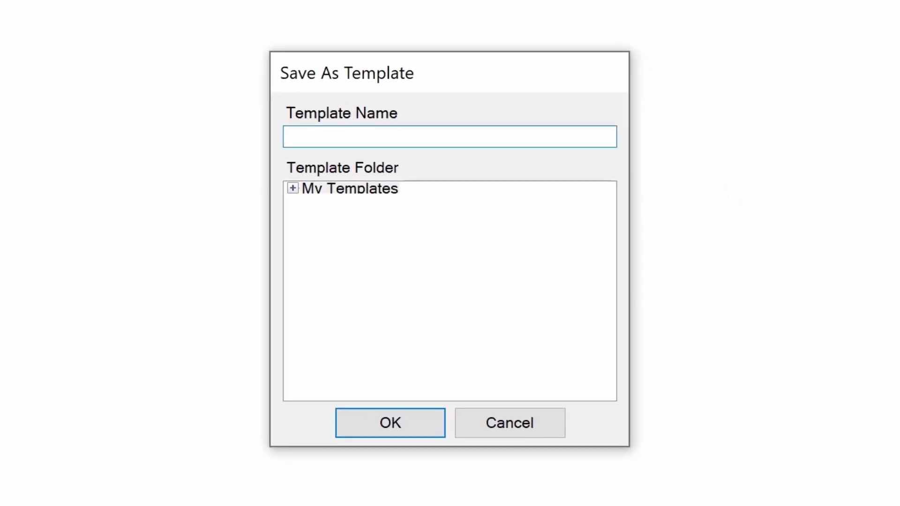
pyautogui.write('BD_Constru')
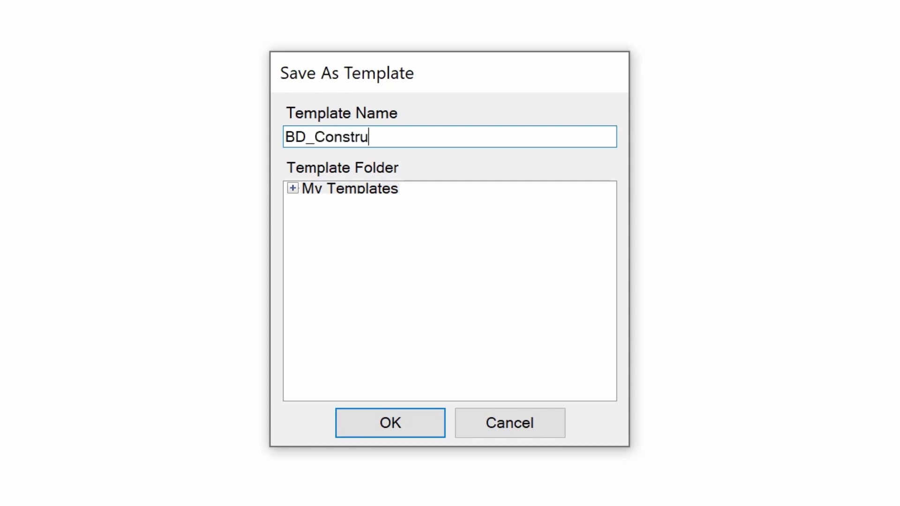
pyautogui.write('ction Documents - 24 x 36')
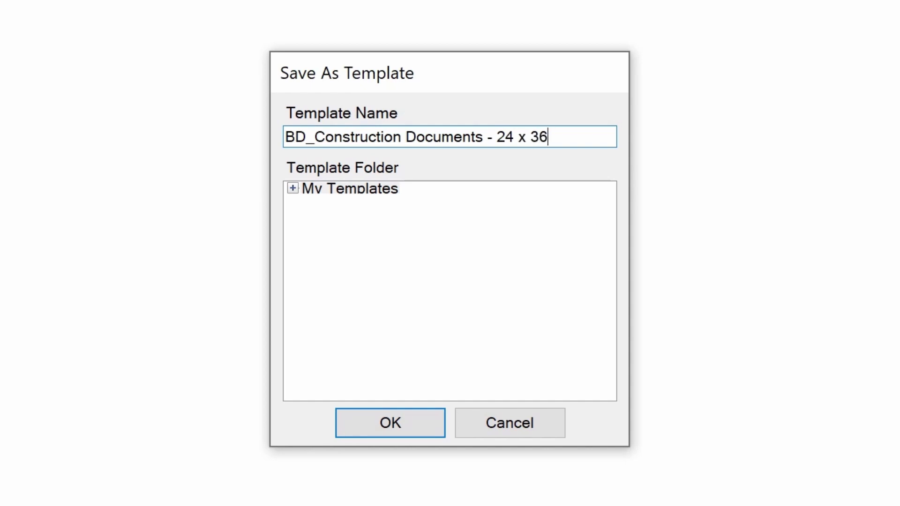
pyautogui.click(390, 423)
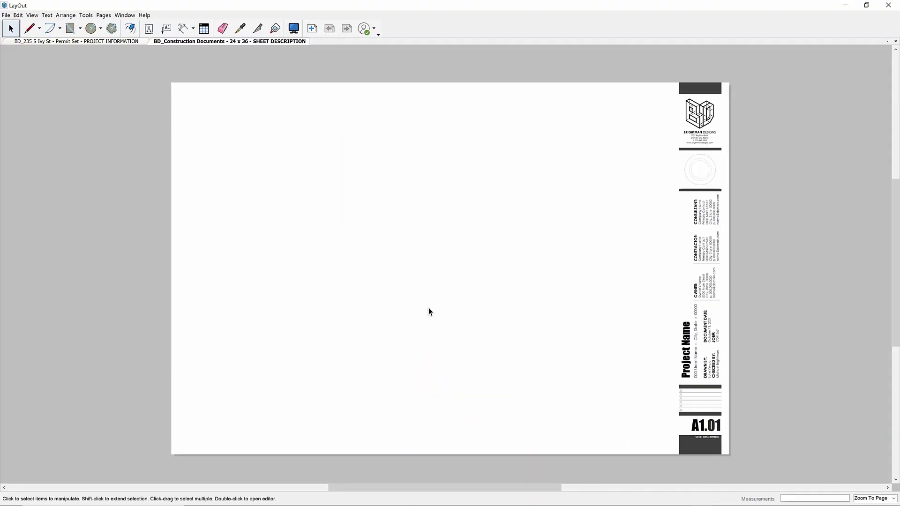
# Open Choose a Template with Ctrl+N to confirm the new 24 x 36 ConDoc template.
pyautogui.hotkey('ctrl', 'n')
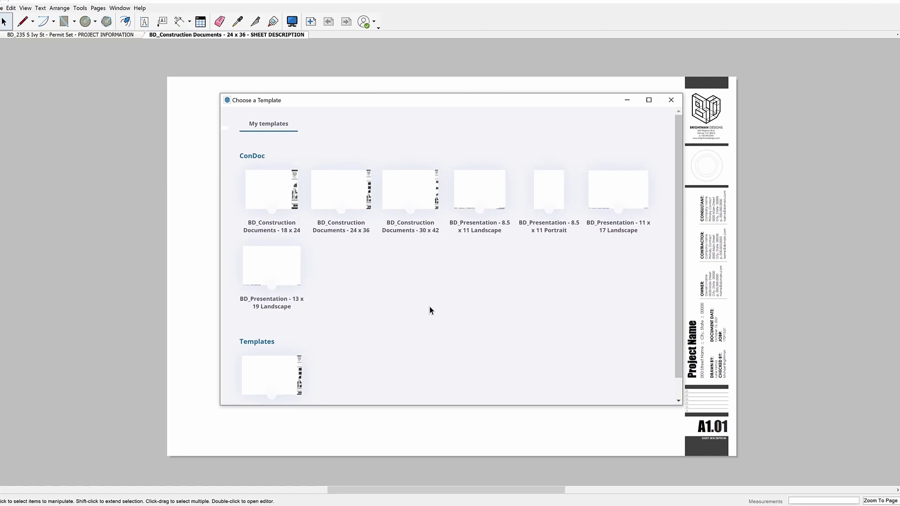